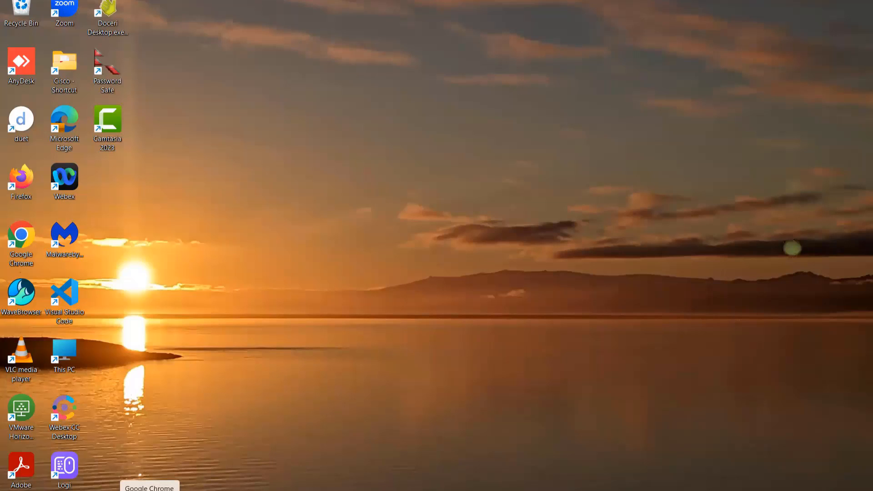
Open Google Chrome and sign in to Webex Control Hub with the supervisor's e-mail address.
left_click(150, 490)
left_click(276, 264)
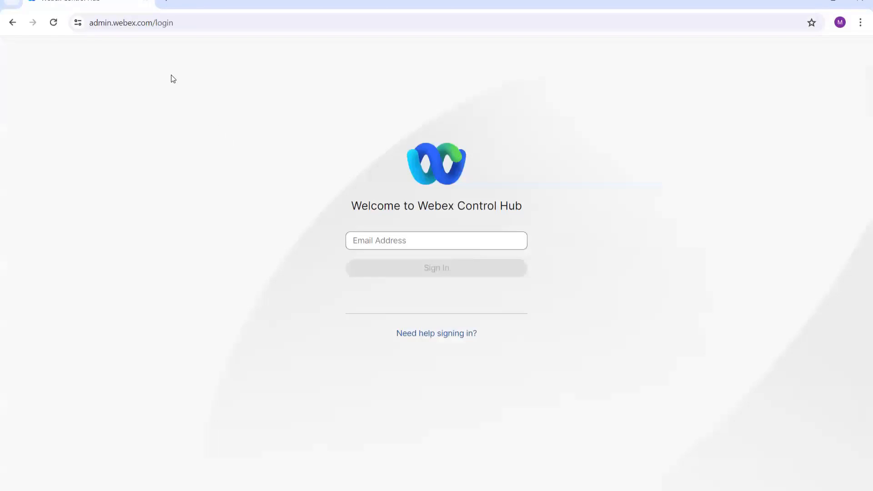
left_click(430, 243)
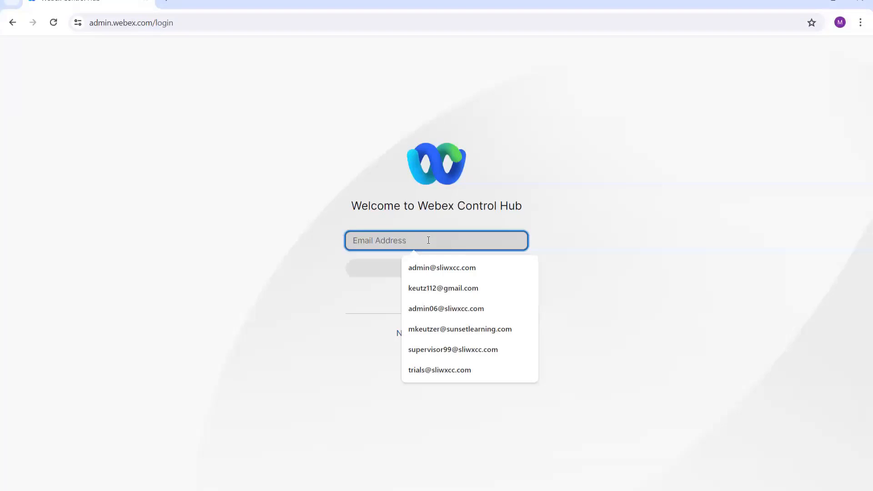
left_click(486, 350)
left_click(427, 274)
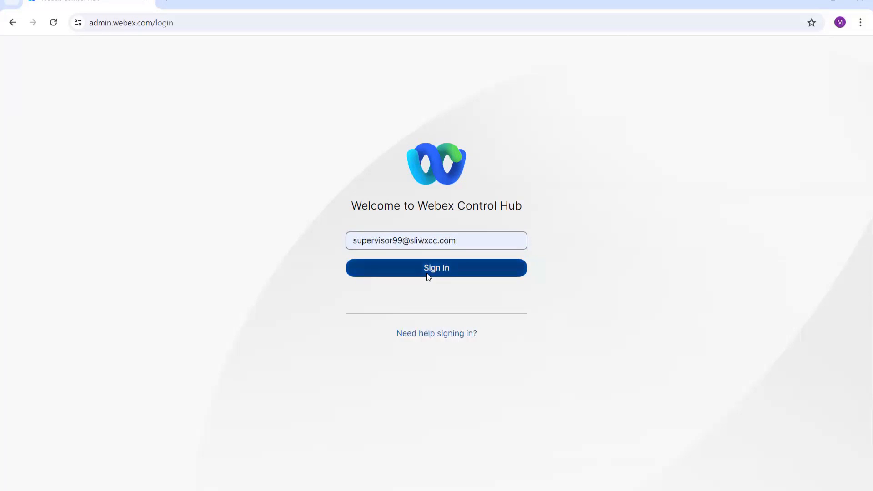
left_click(442, 307)
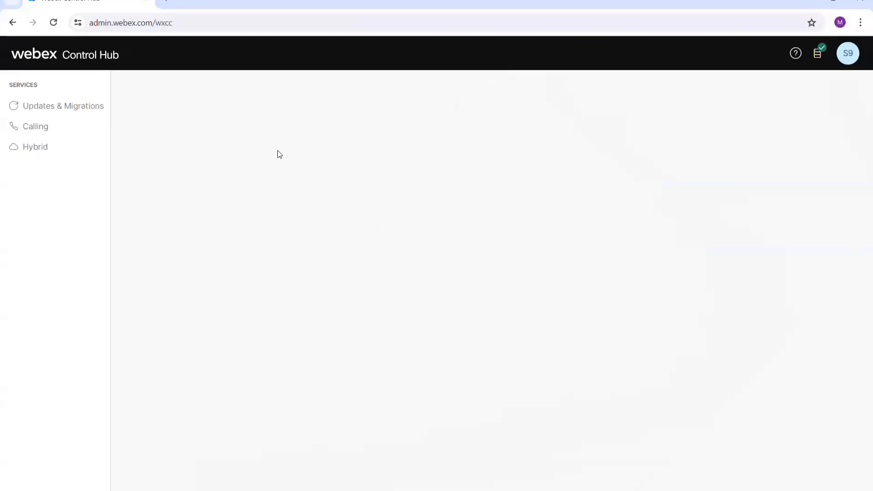
Launch the Webex Contact Center Management Portal from the Contact Center overview and open its Desktop Layout provisioning list.
left_click(19, 105)
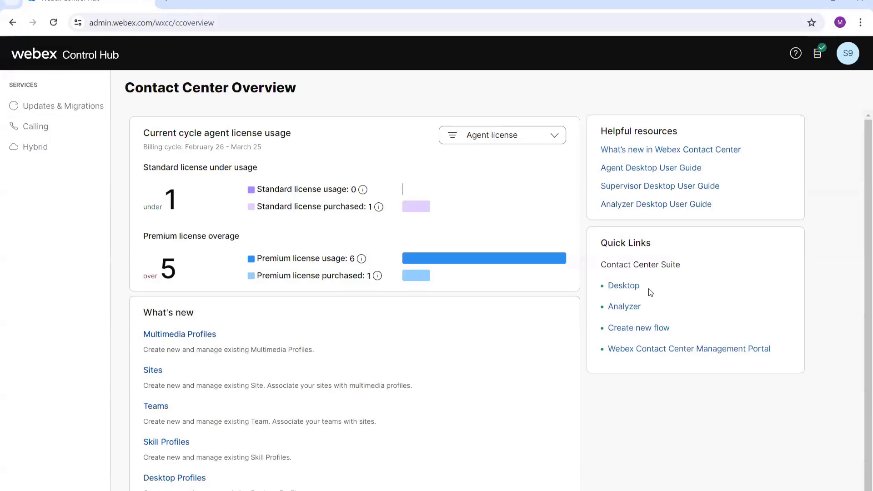
left_click(711, 352)
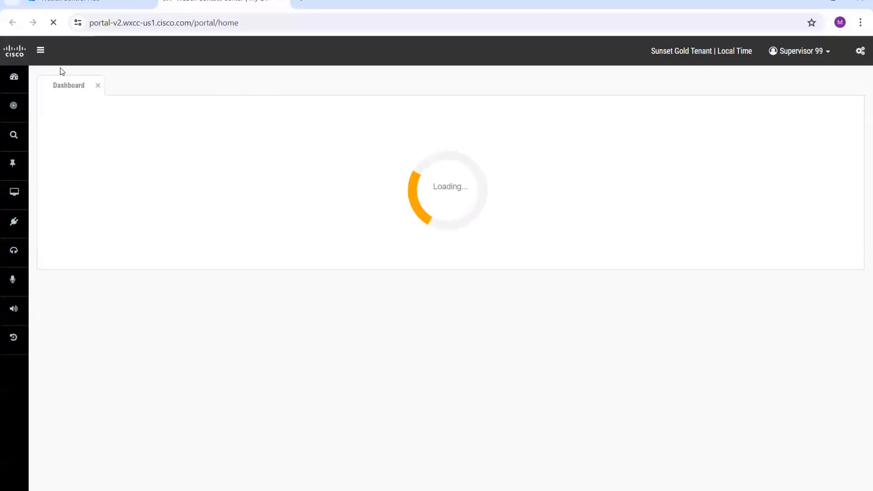
left_click(41, 52)
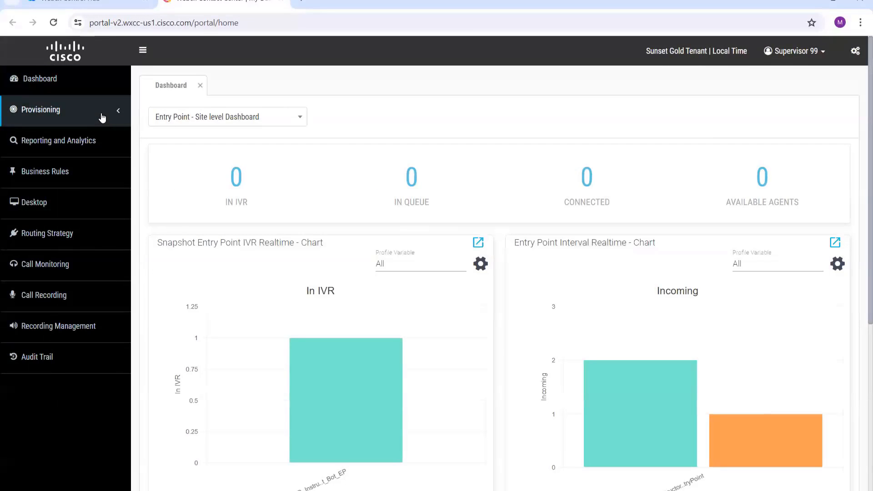
left_click(102, 117)
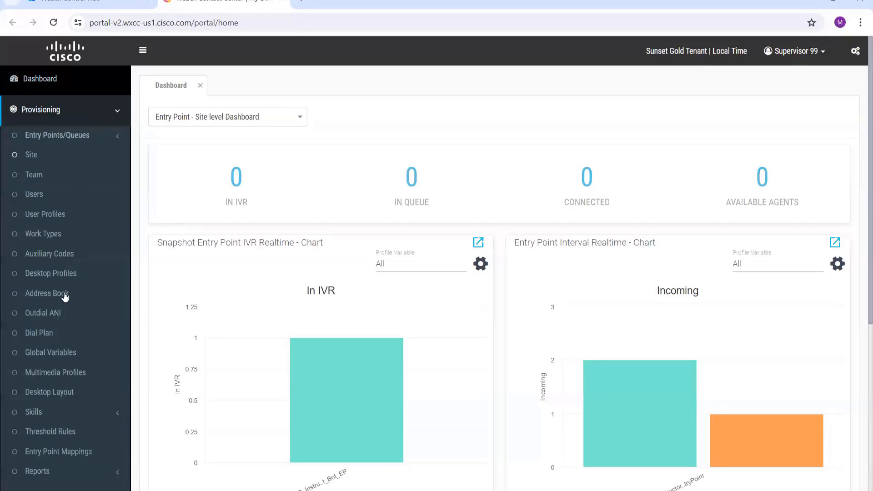
left_click(62, 397)
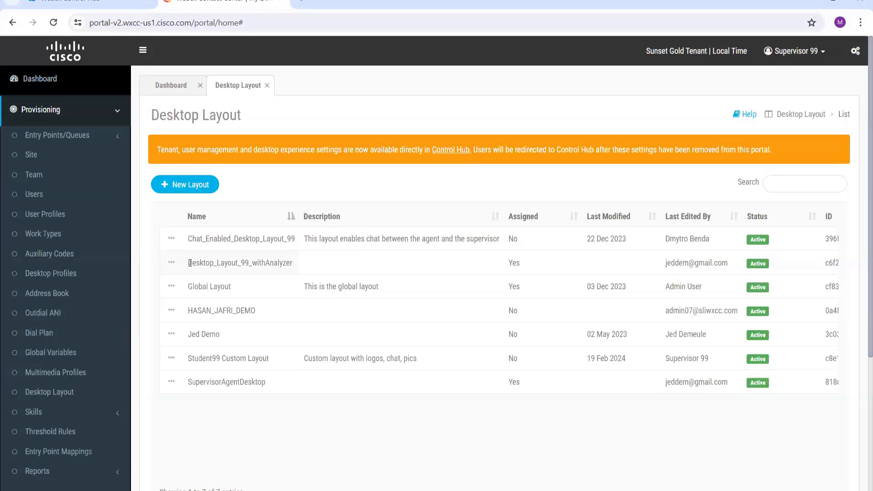
Open the Desktop_Layout_99_withAnalyzer layout for editing and examine its assigned team and JSON file.
double_click(285, 260)
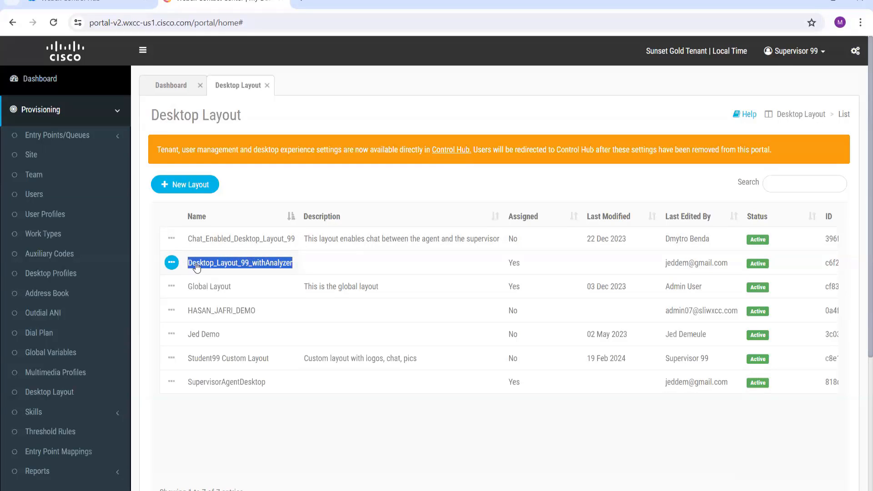
left_click(171, 262)
left_click(212, 265)
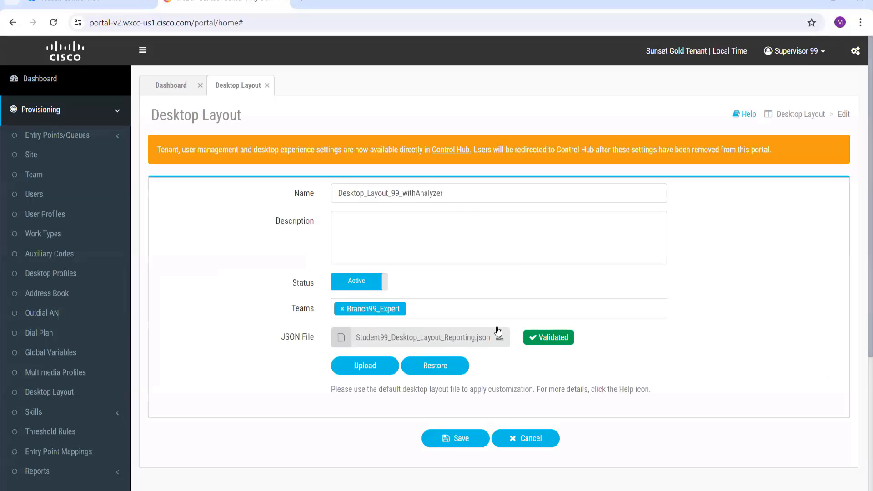
left_click_drag(490, 337, 475, 339)
Filter the provisioned teams by 99, open Branch99_Expert for editing, and examine its agents and assigned desktop layout.
left_click(34, 176)
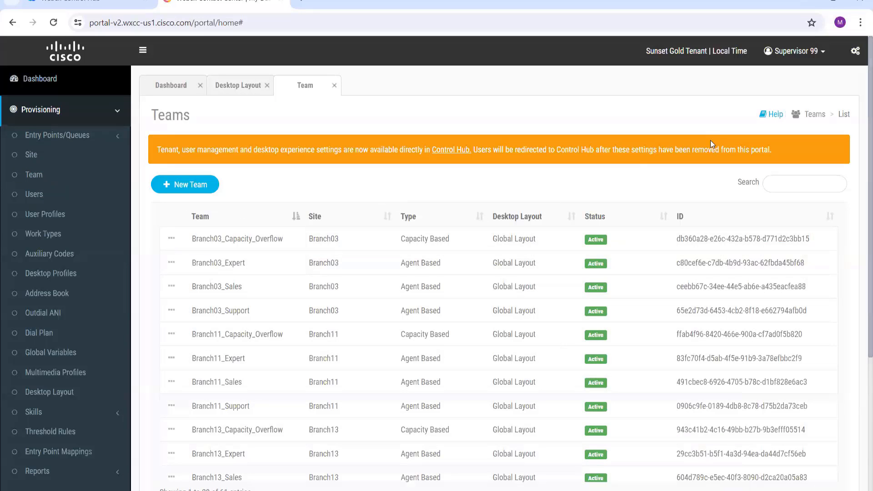
left_click(806, 184)
type("99")
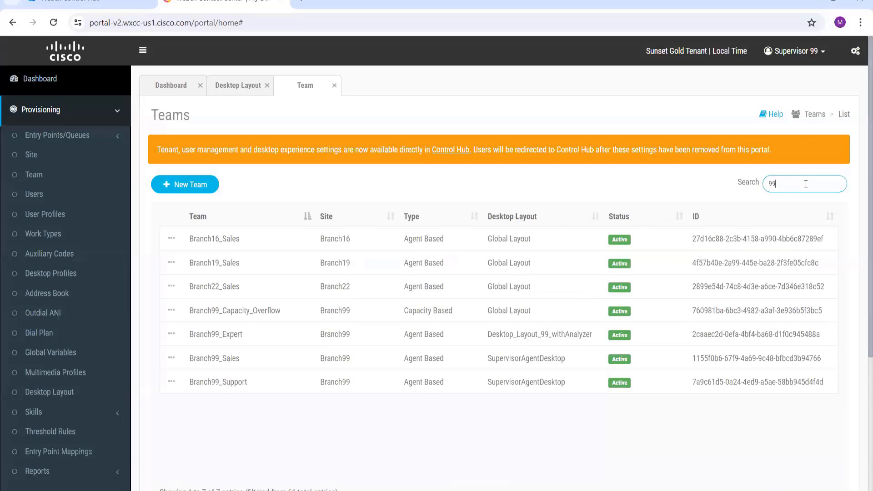
left_click(171, 335)
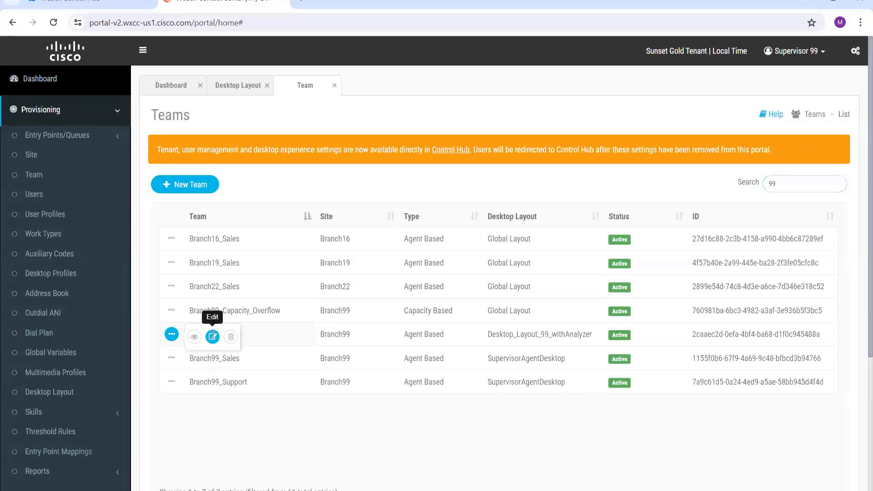
left_click(212, 336)
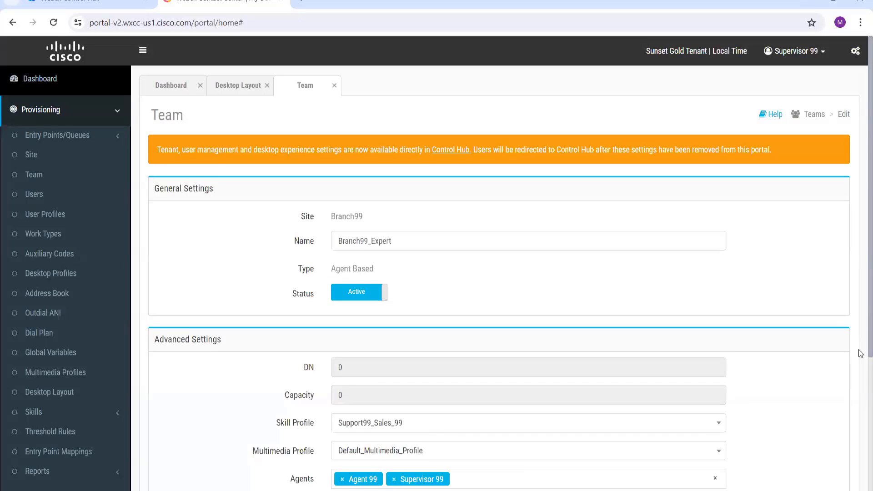
scroll(420, 444, "down", 1)
scroll(419, 444, "down", 1)
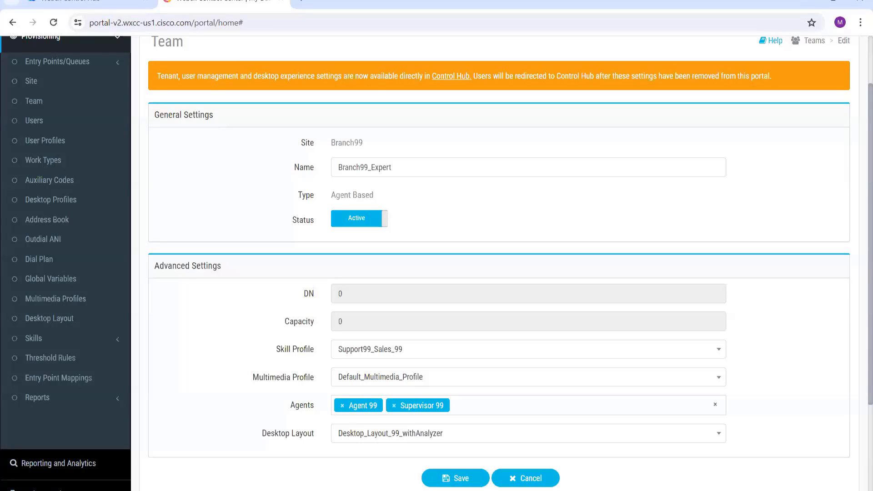
Launch the Webex CC Desktop app and minimize the browser to reach its window.
left_click(726, 490)
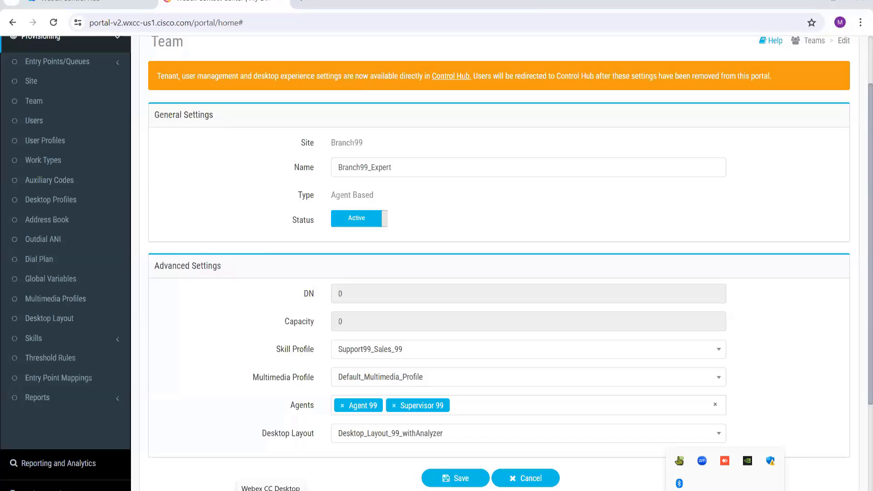
left_click(270, 490)
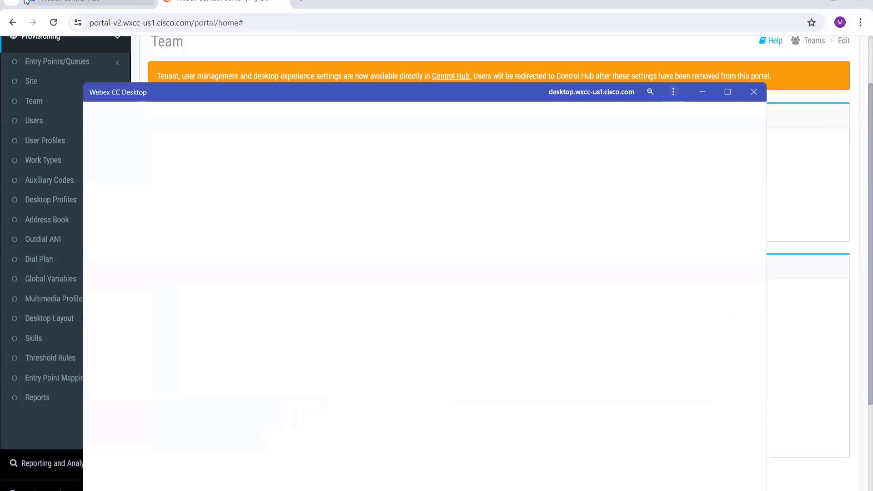
left_click(86, 1)
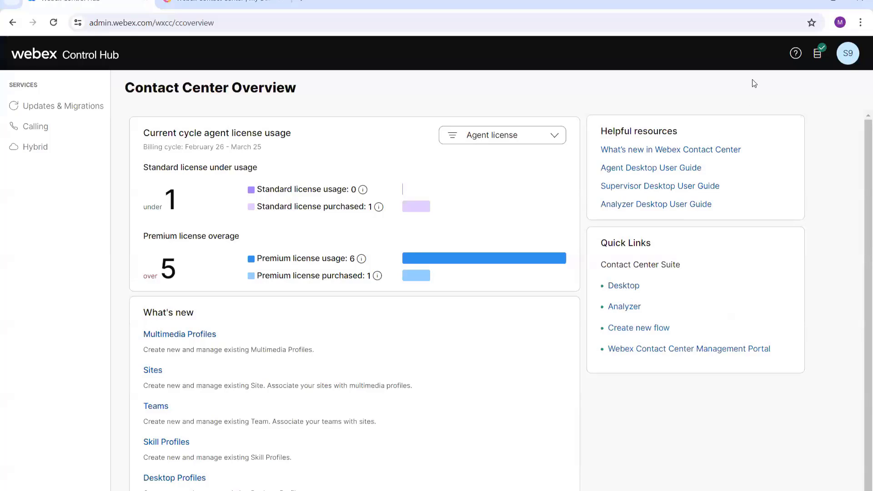
left_click(809, 4)
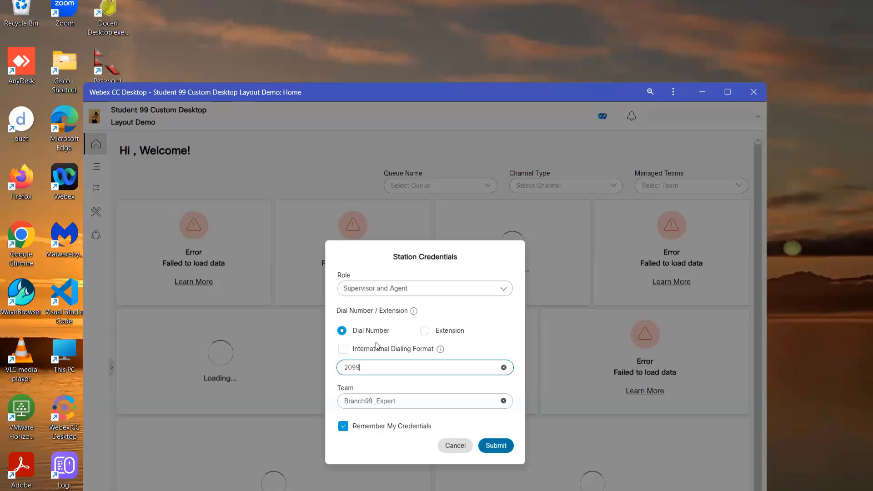
Submit the station credentials using the Extension option with the assigned calling extension and the Branch99_Expert team.
left_click(453, 331)
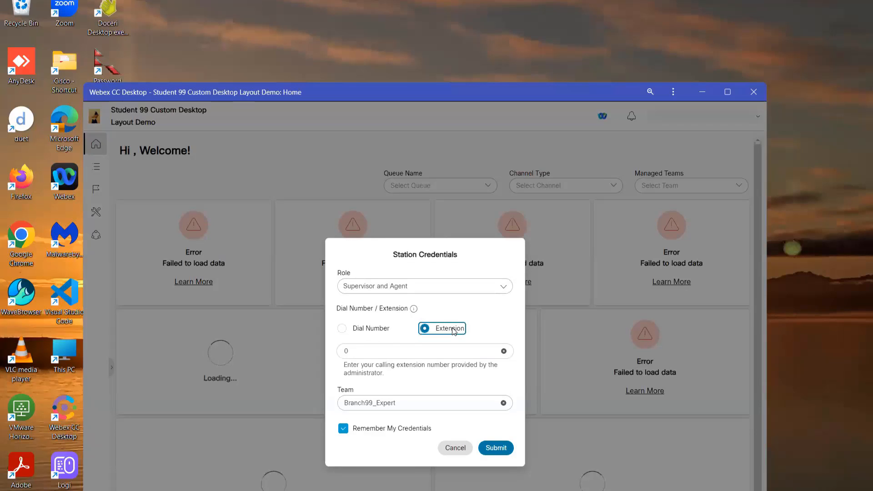
left_click(358, 353)
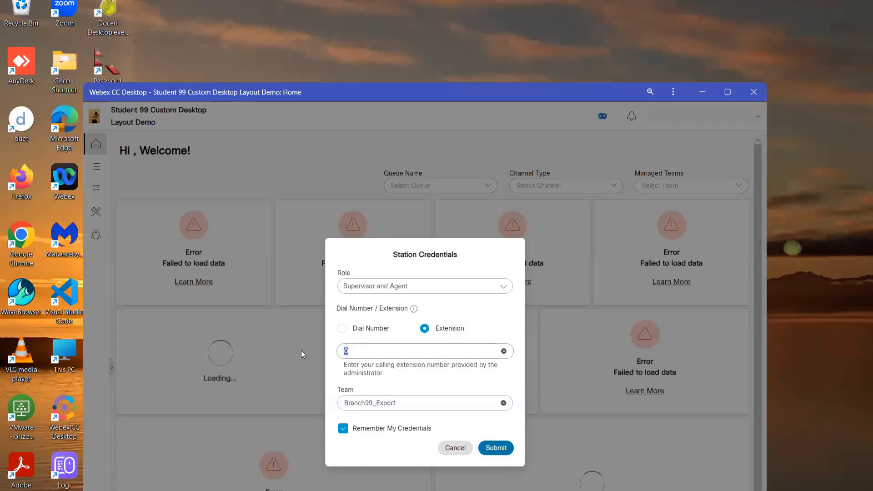
type("2099")
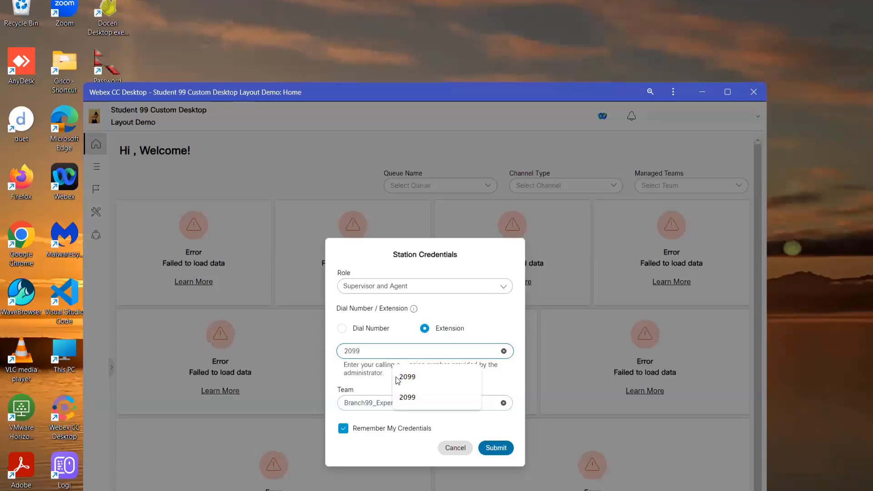
left_click(436, 378)
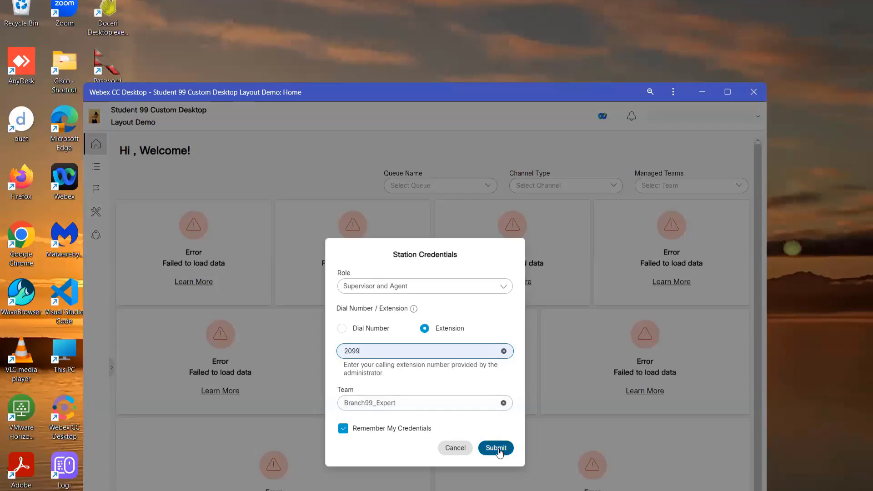
left_click(499, 449)
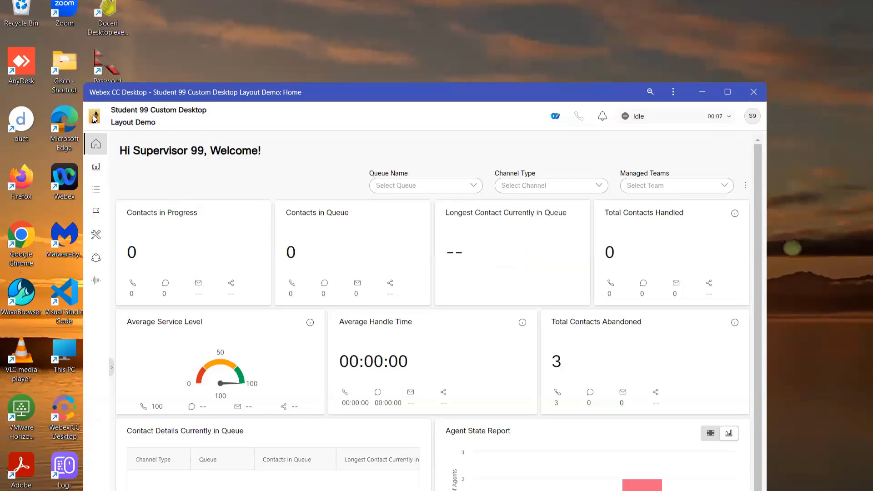
Highlight the custom layout title, move the window higher, and view the Simple Analyzer iFrame Widget page.
left_click_drag(111, 110, 316, 127)
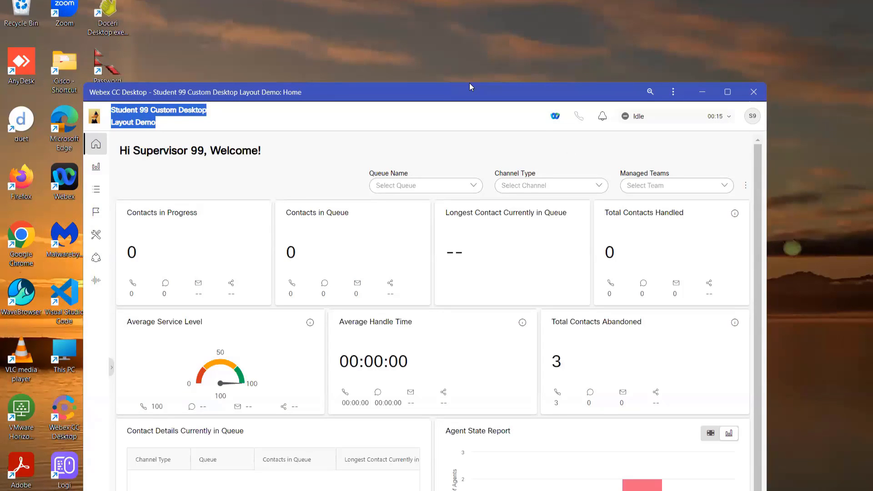
left_click_drag(470, 83, 452, 19)
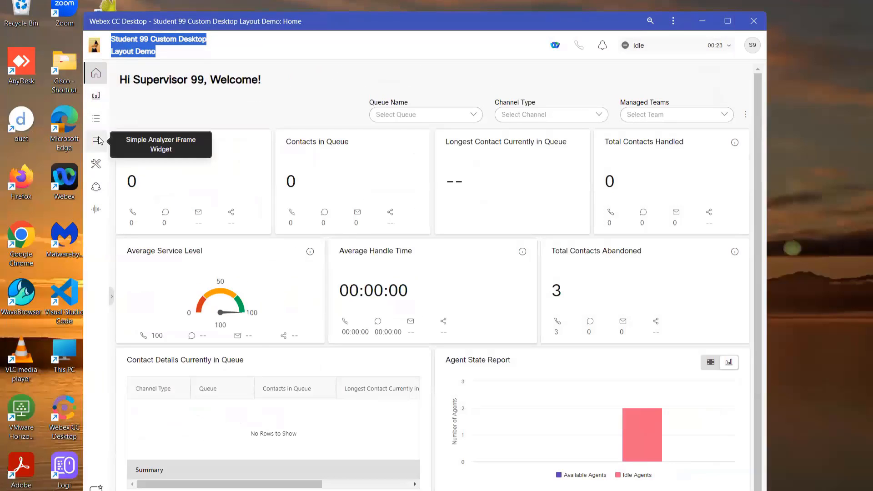
left_click(98, 142)
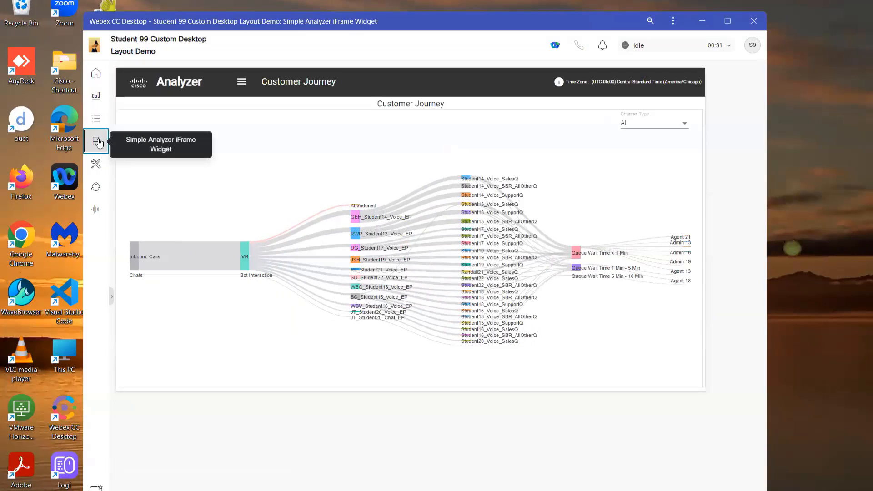
Open the Fancier Analyzer iFrame Widget page and move the CSQ All Fields Fancy Report above Track The Call.
left_click(99, 169)
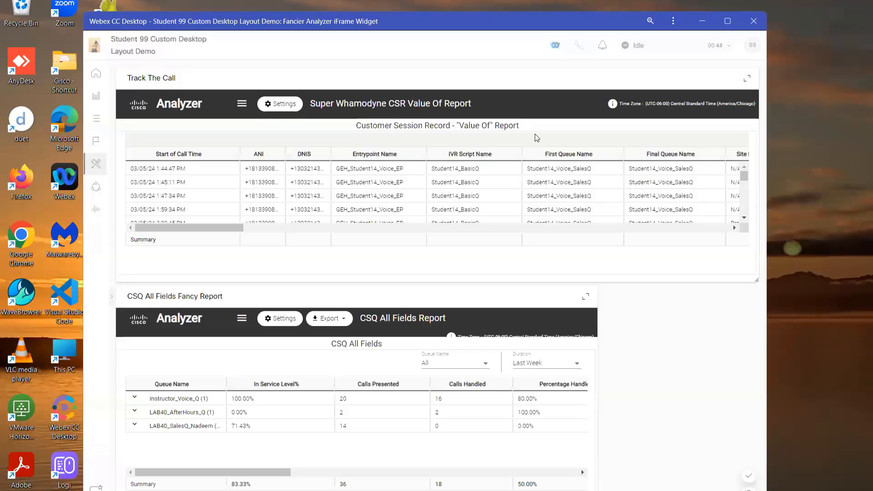
left_click_drag(346, 361, 464, 294)
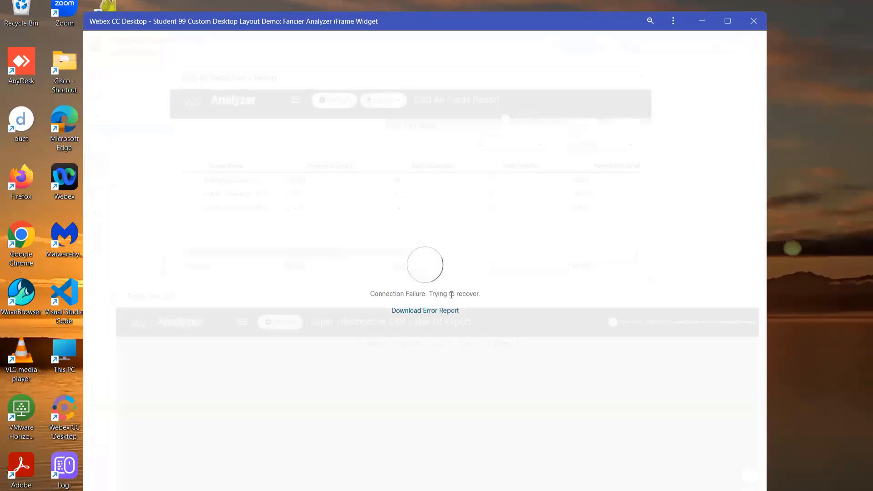